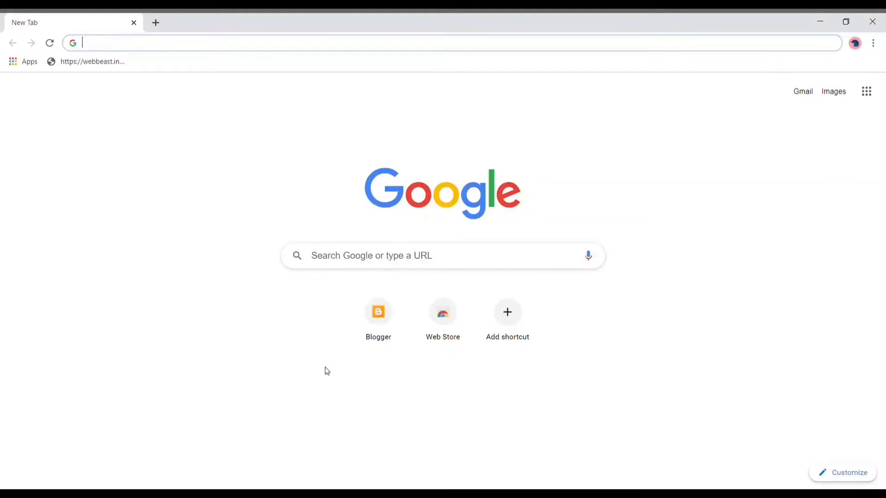
Search Google for related:"salman khan" and look through the results
left_click(380, 259)
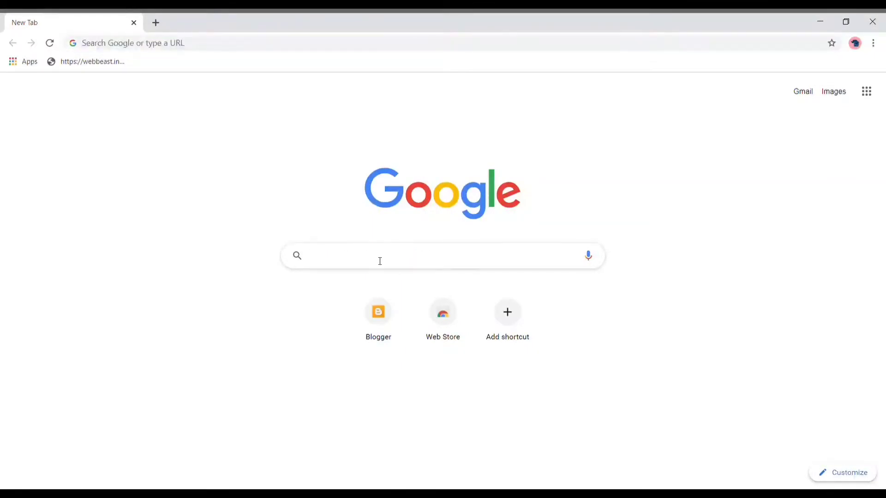
type("re")
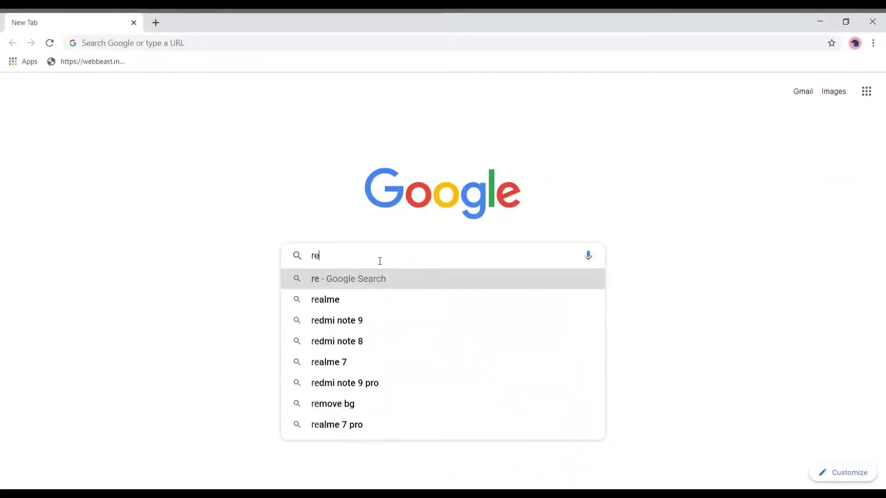
type("la")
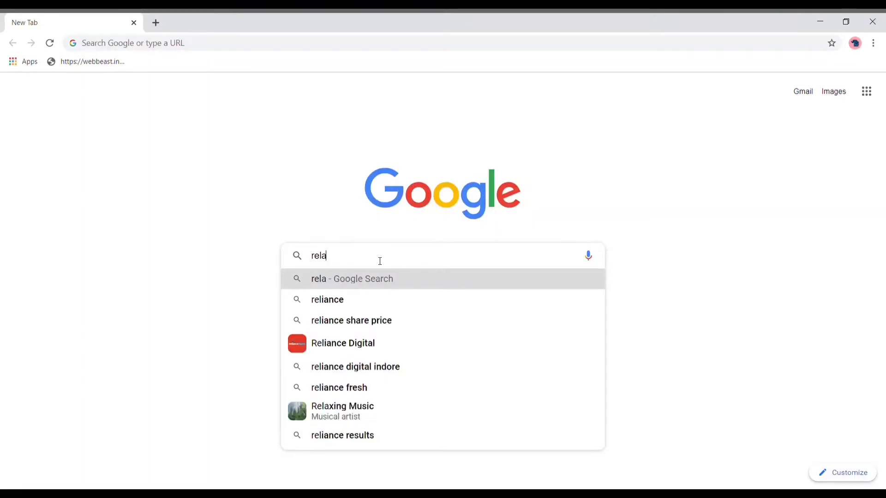
type("ted:")
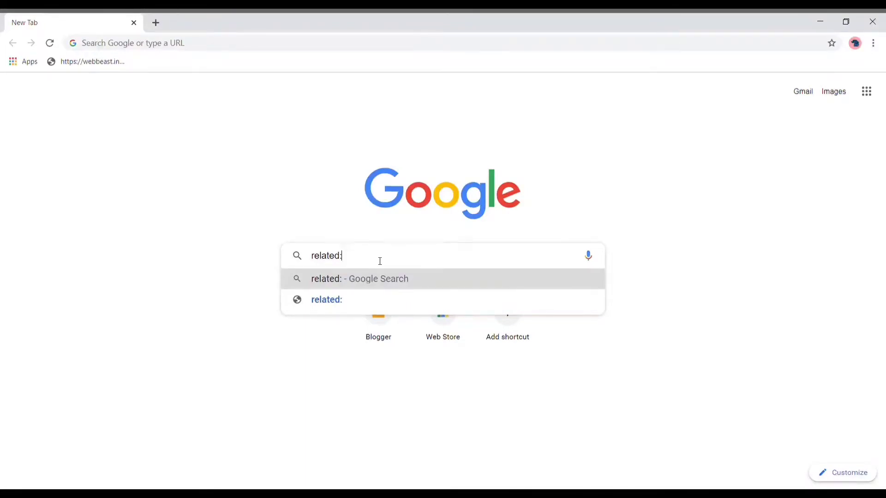
type("\"salma")
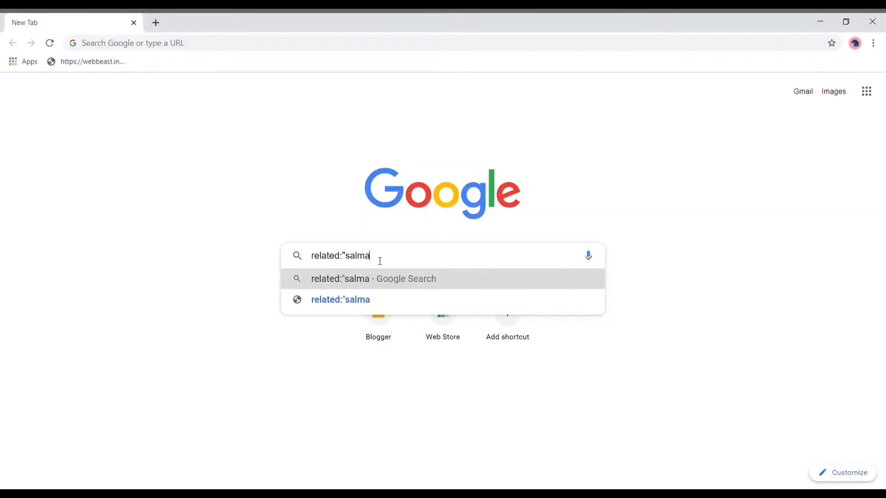
type("n khan")
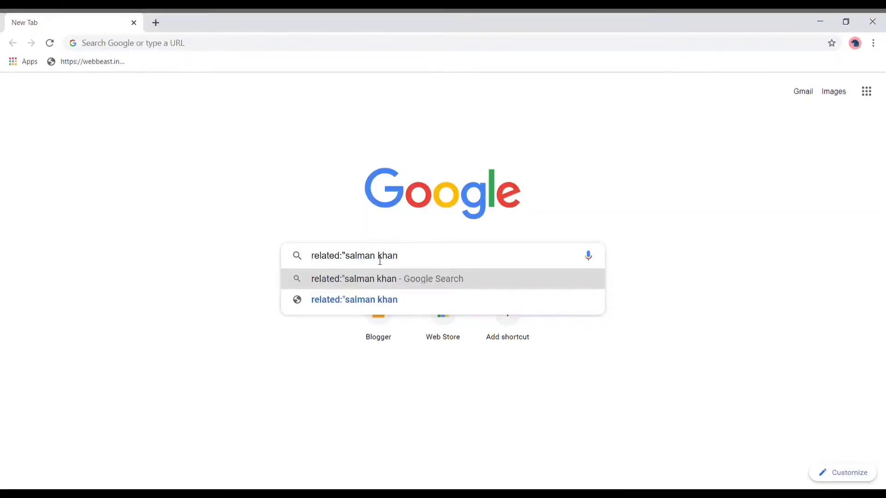
type("\"")
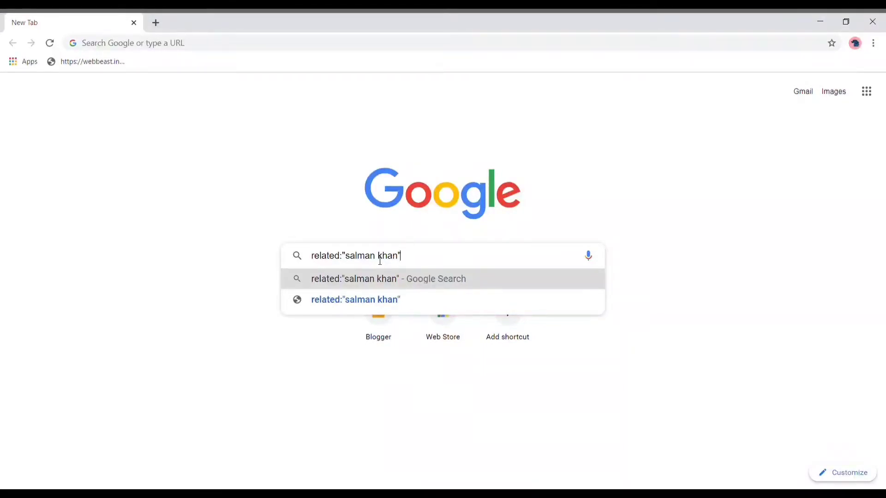
key("Return")
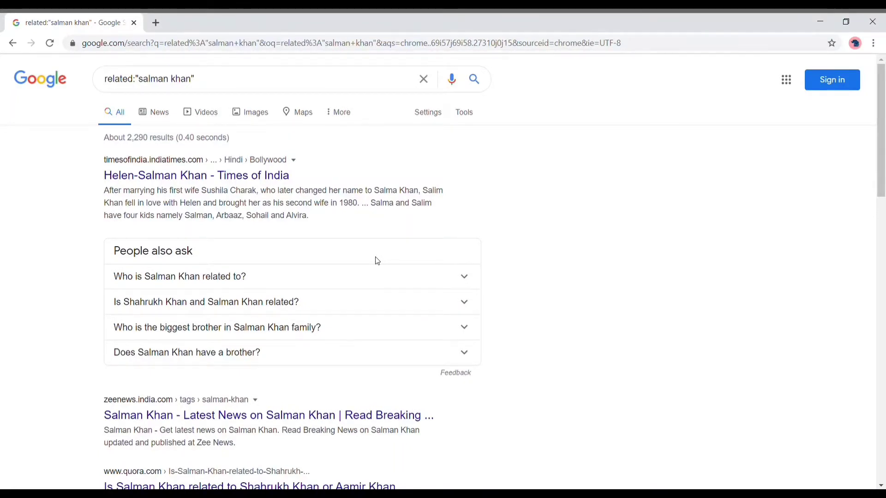
scroll(377, 261, "down", 1)
scroll(377, 261, "down", 3)
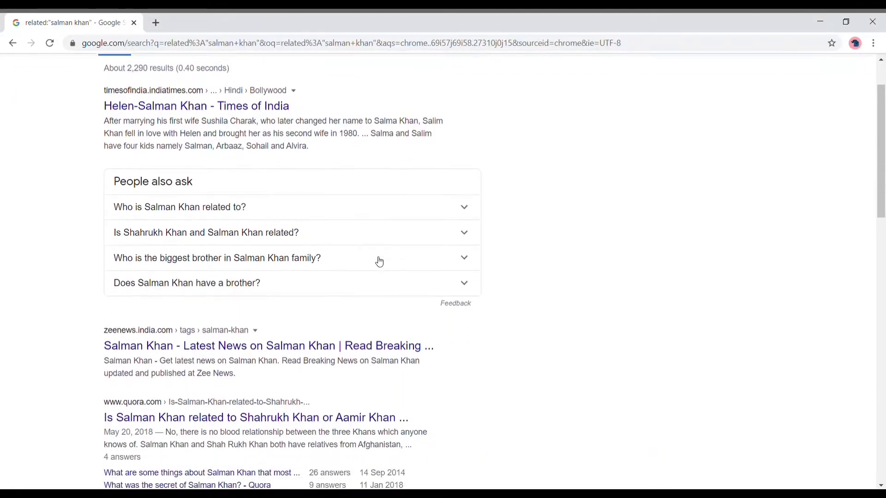
scroll(377, 261, "down", 1)
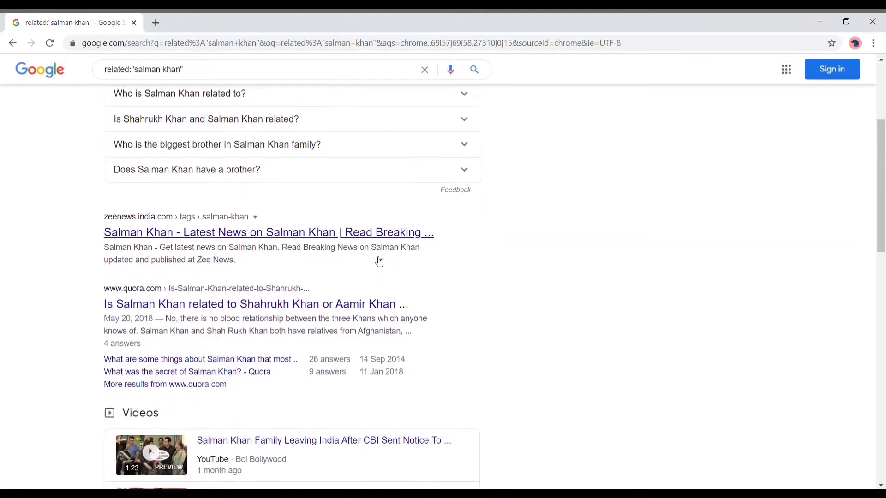
scroll(378, 261, "down", 1)
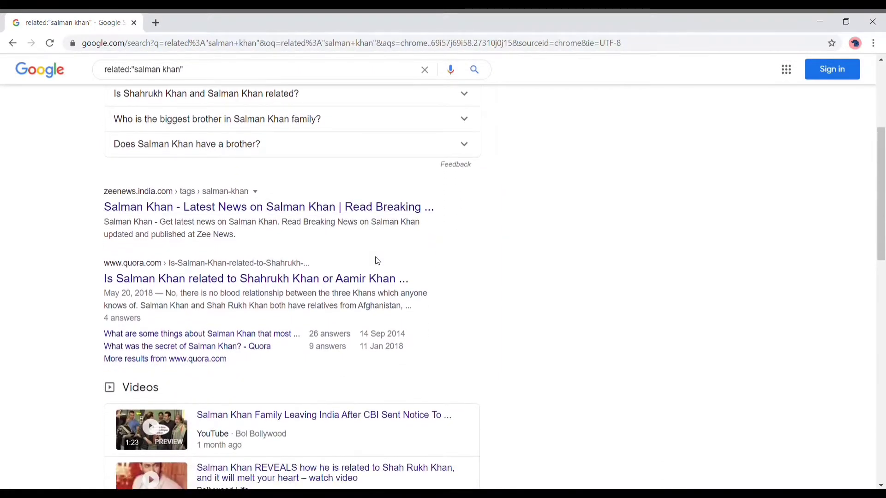
scroll(377, 261, "up", 5)
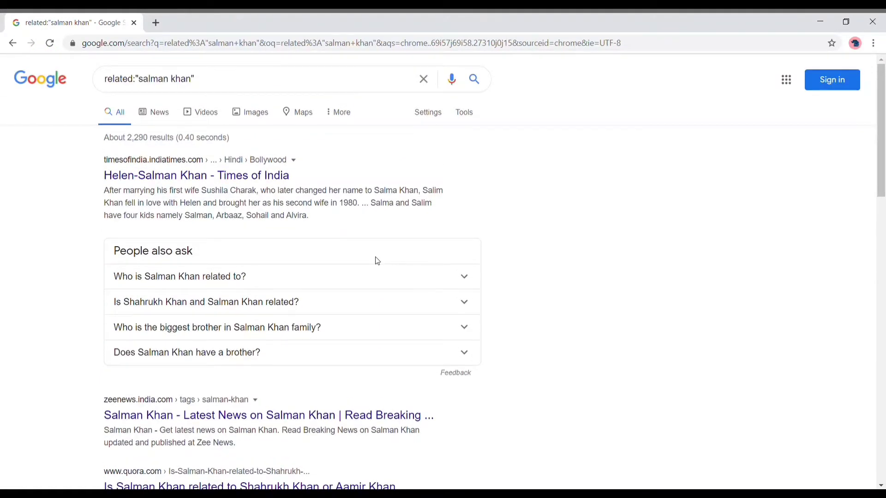
Change the query to related:"mirzapur", run the search and skim the related shows and articles
left_click(194, 81)
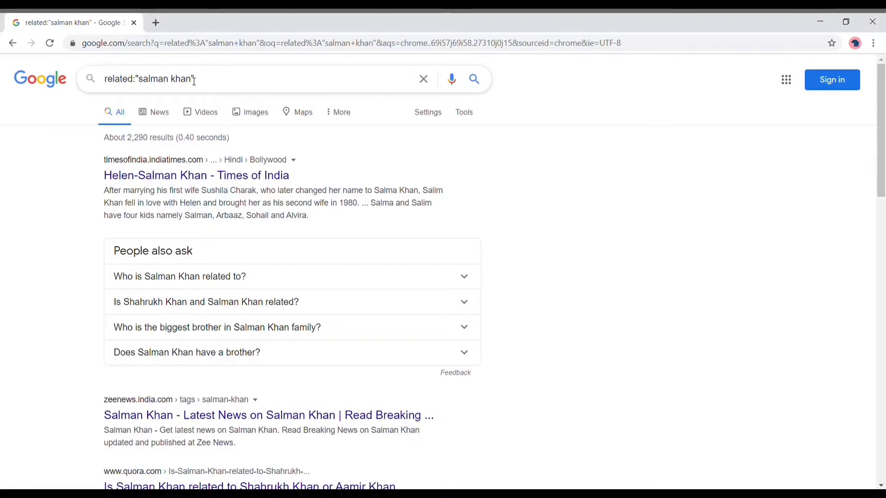
key("BackSpace")
key("BackSpace")
key("BackSpace")
key("BackSpace")
key("BackSpace")
key("BackSpace")
key("BackSpace")
key("BackSpace")
key("BackSpace")
key("BackSpace")
key("BackSpace")
type("mizapur")
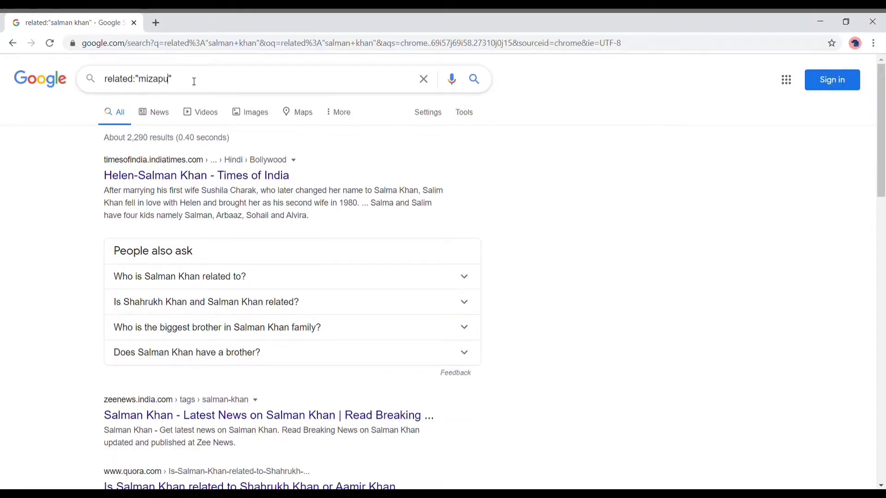
key("Return")
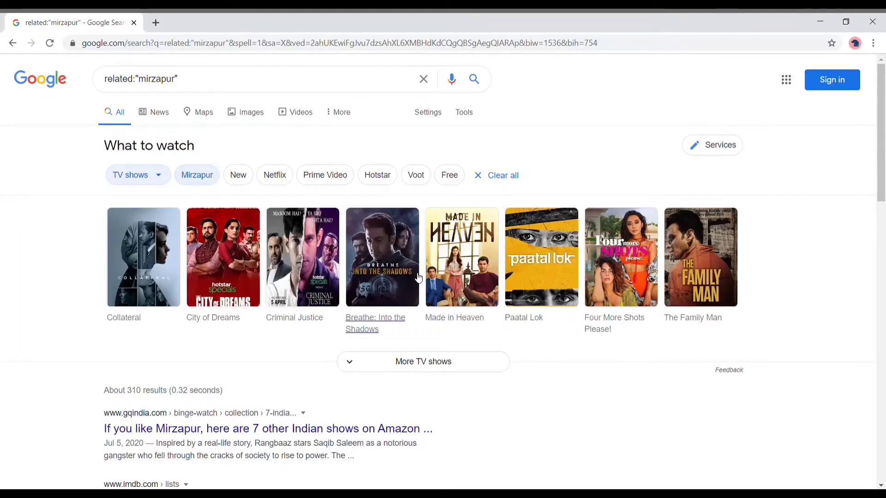
scroll(466, 359, "down", 5)
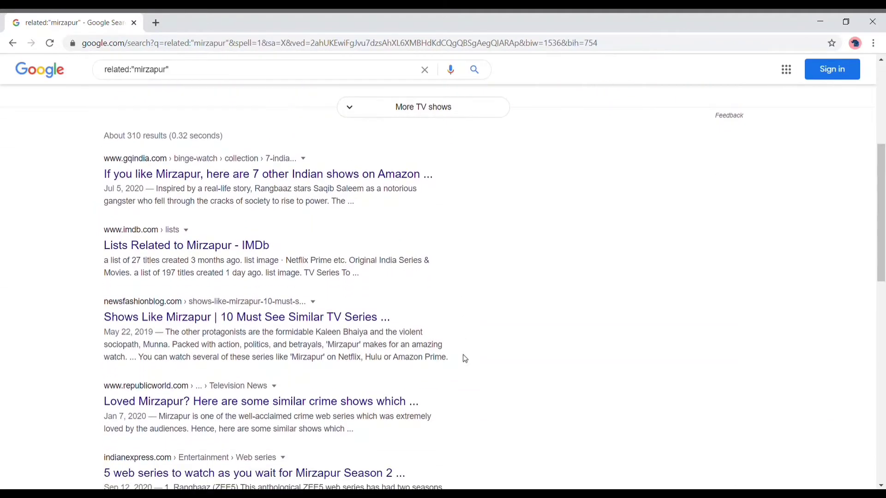
scroll(464, 359, "up", 5)
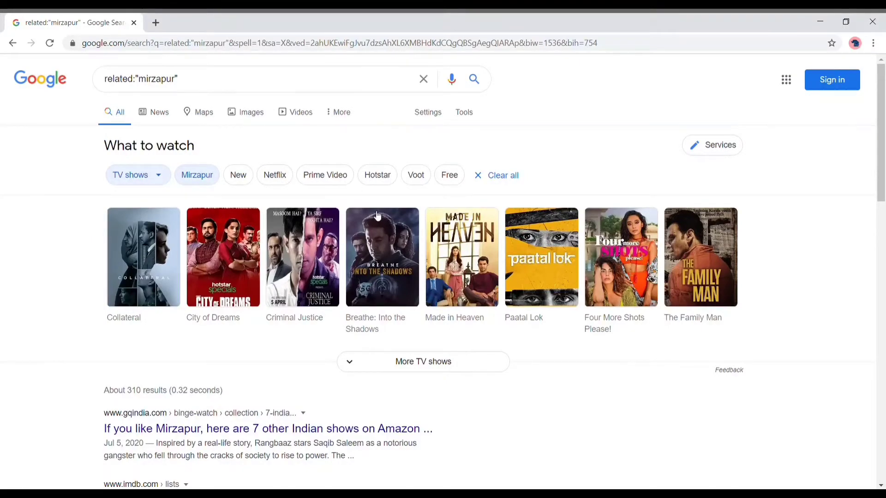
Search for google in a new browser tab and show the image results
left_click(158, 18)
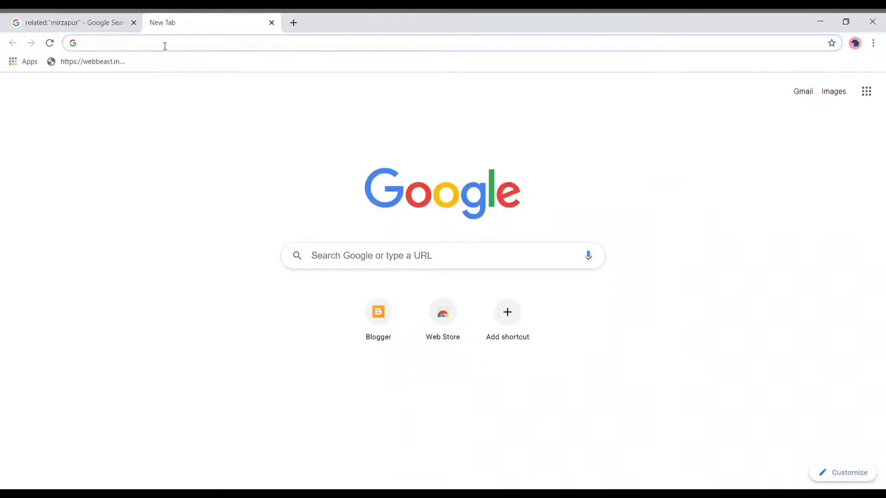
type("goog")
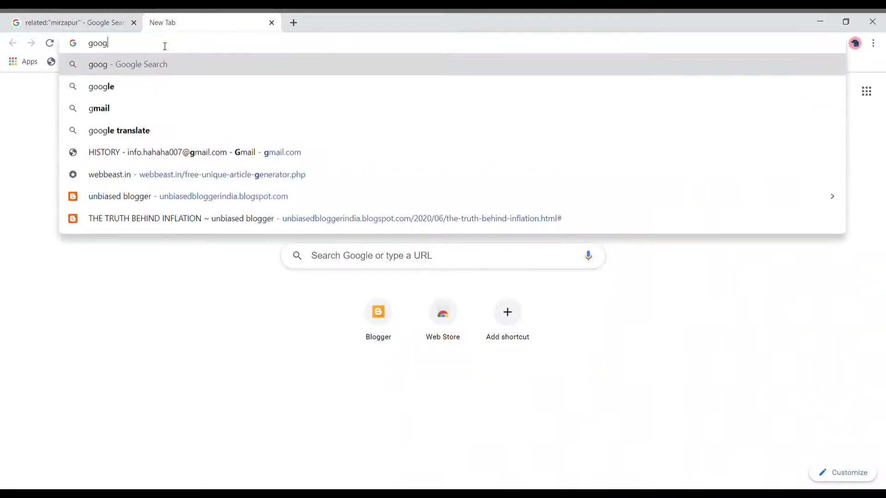
type("le")
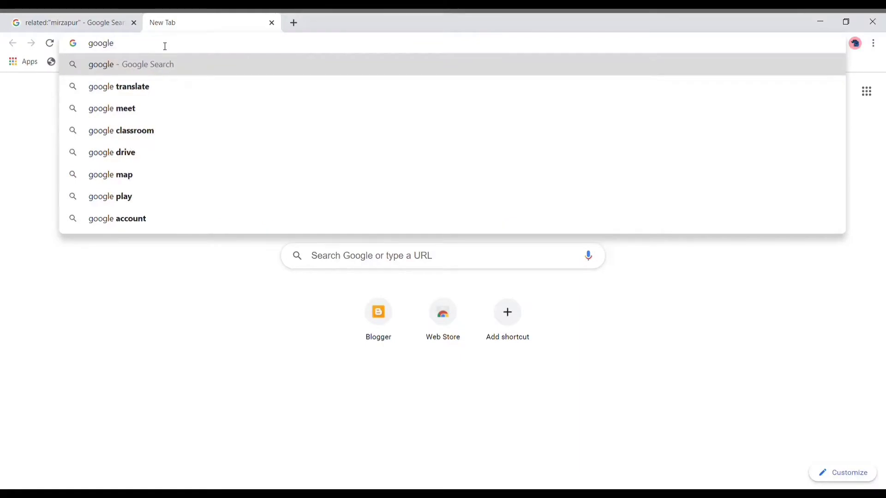
key("Return")
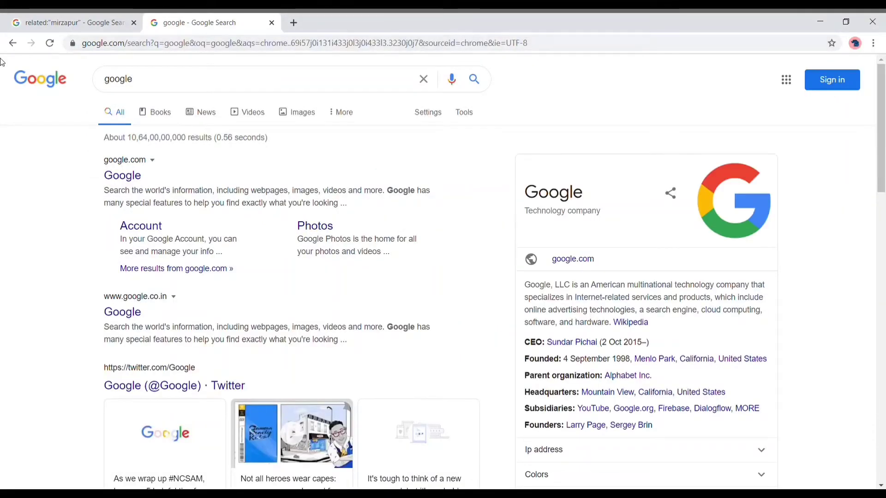
left_click(290, 120)
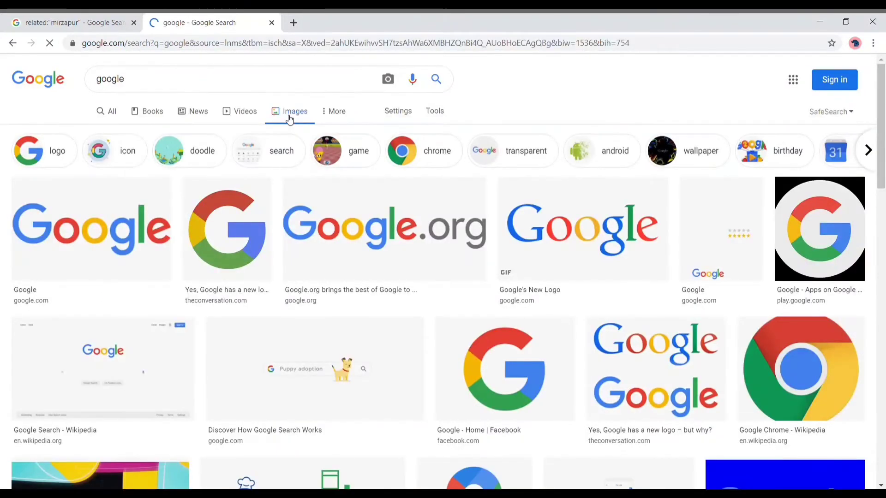
Search by image with a photo uploaded from the computer and look through the visually similar images
left_click(389, 80)
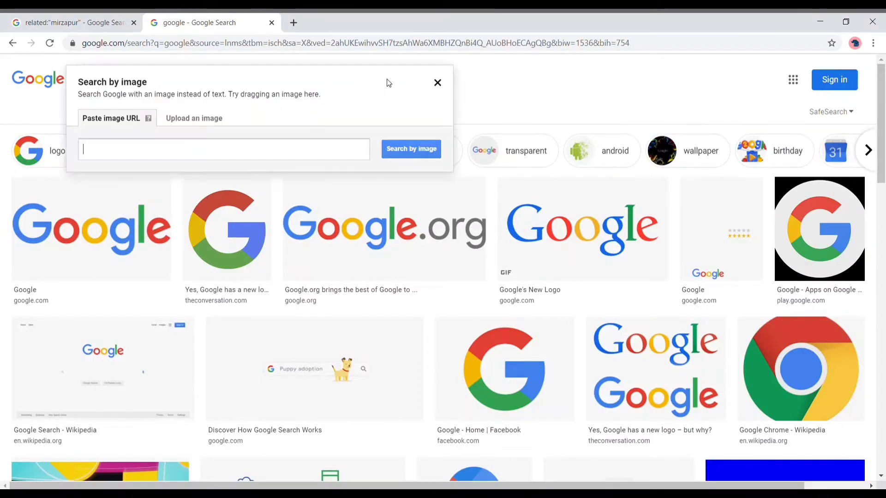
left_click(201, 118)
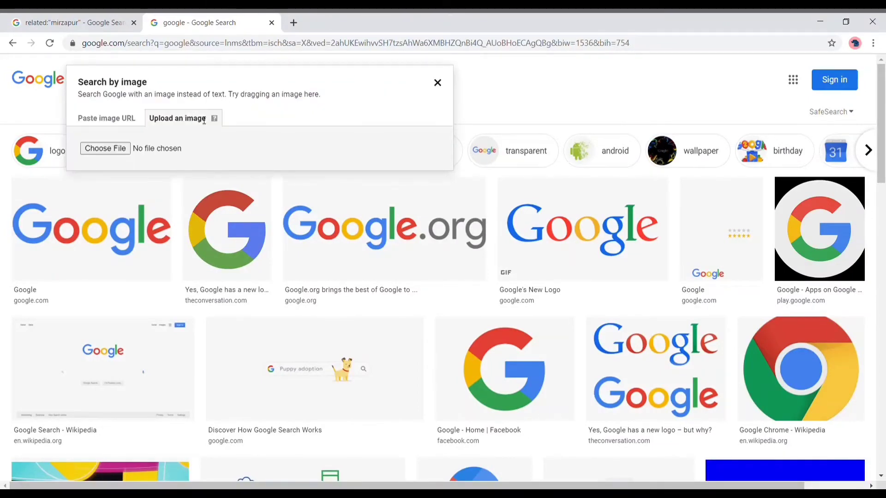
left_click(104, 151)
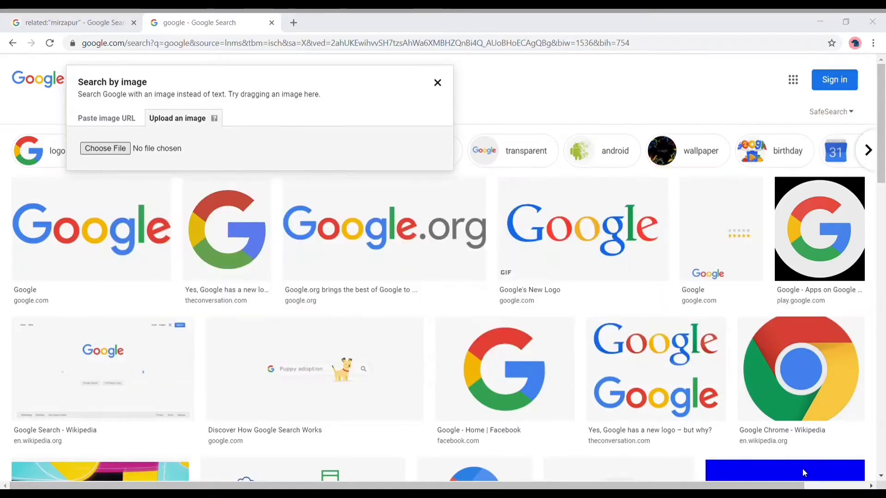
left_click(802, 469)
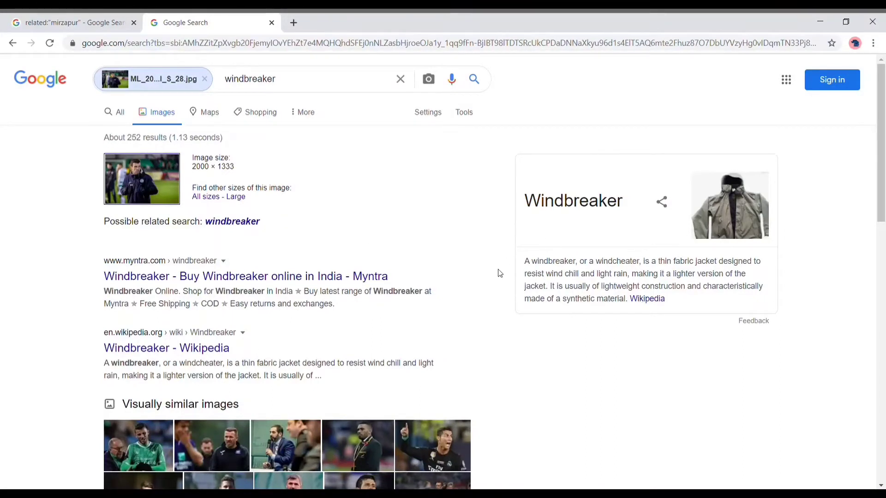
scroll(438, 386, "down", 3)
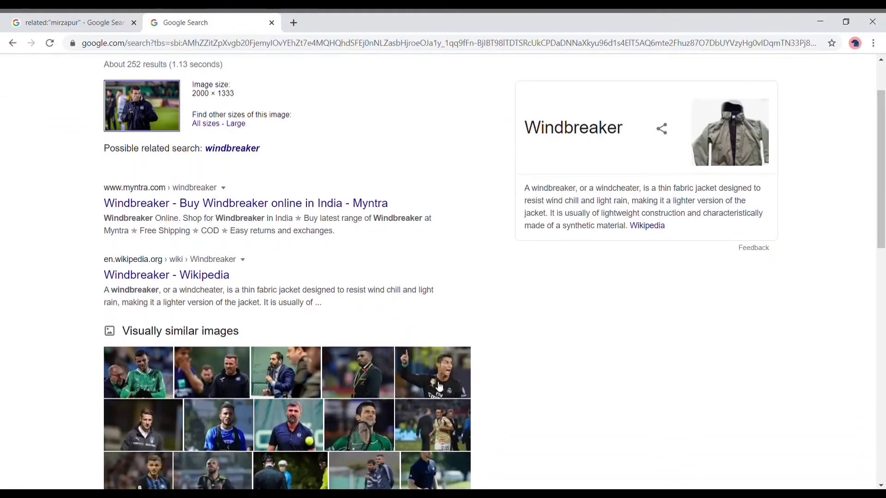
scroll(439, 387, "down", 2)
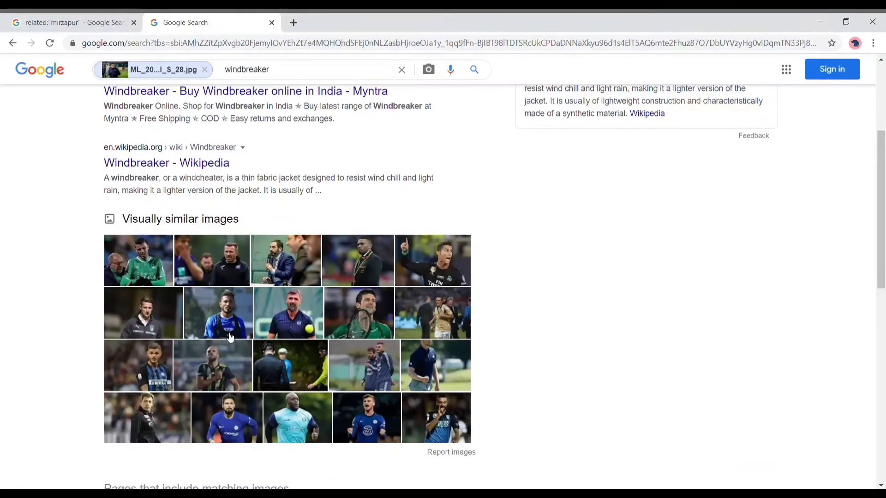
scroll(230, 337, "down", 1)
scroll(230, 338, "down", 6)
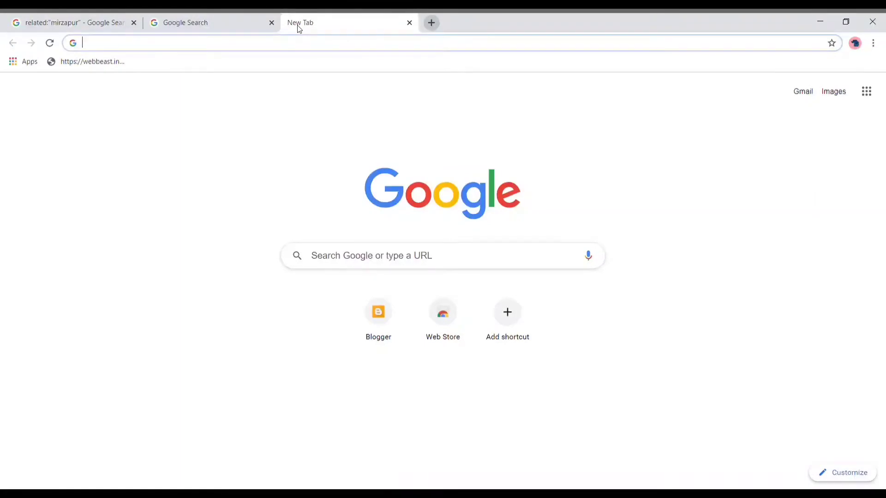
Search for aasam news and skim the top stories and news results
type("aasam")
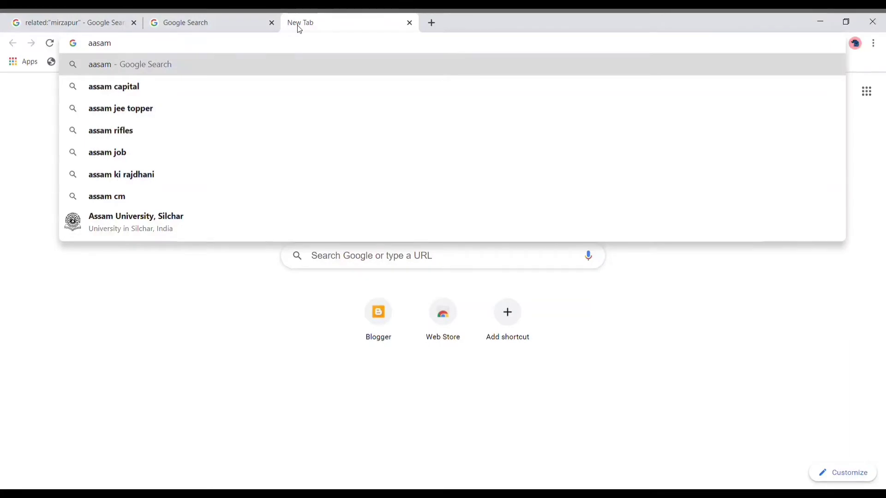
type(" news")
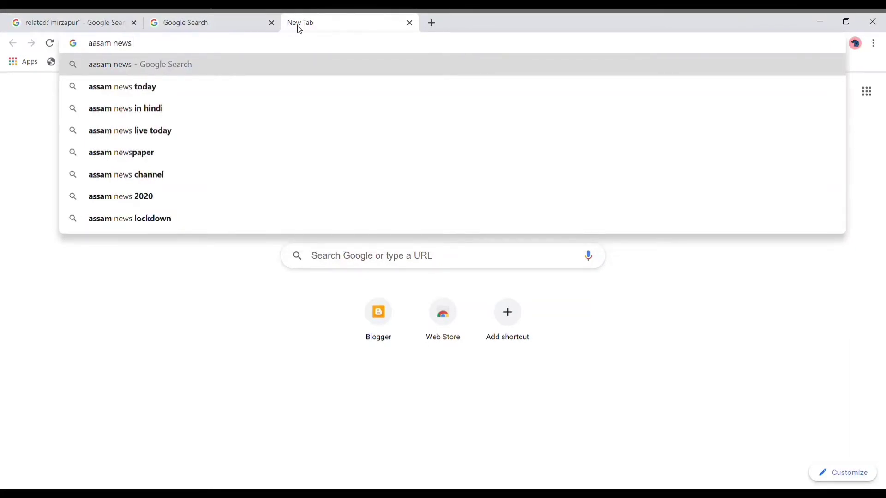
key("Return")
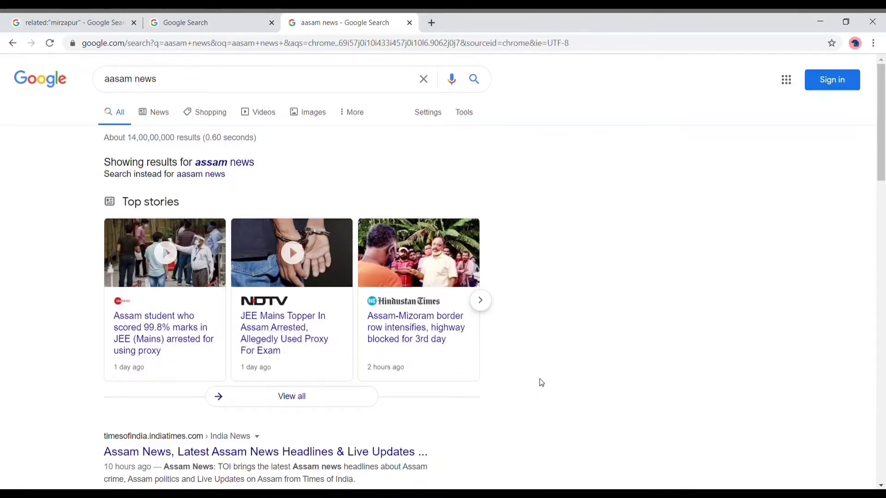
scroll(541, 383, "down", 3)
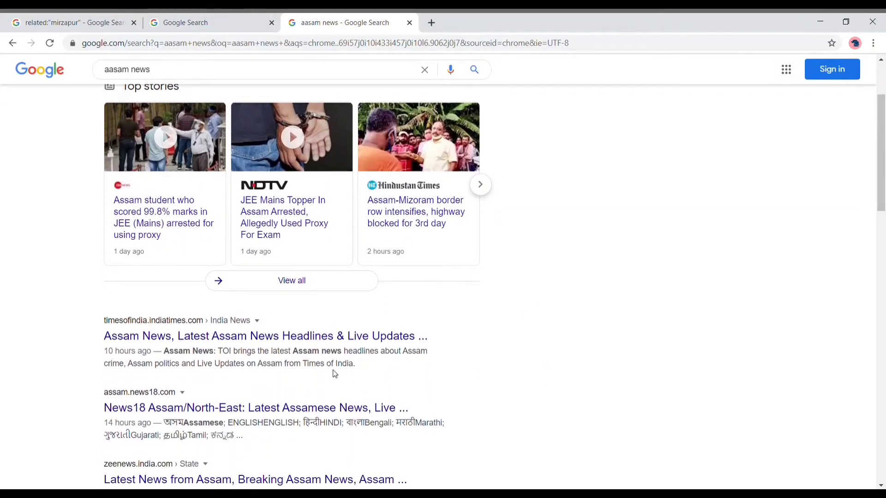
scroll(232, 364, "up", 3)
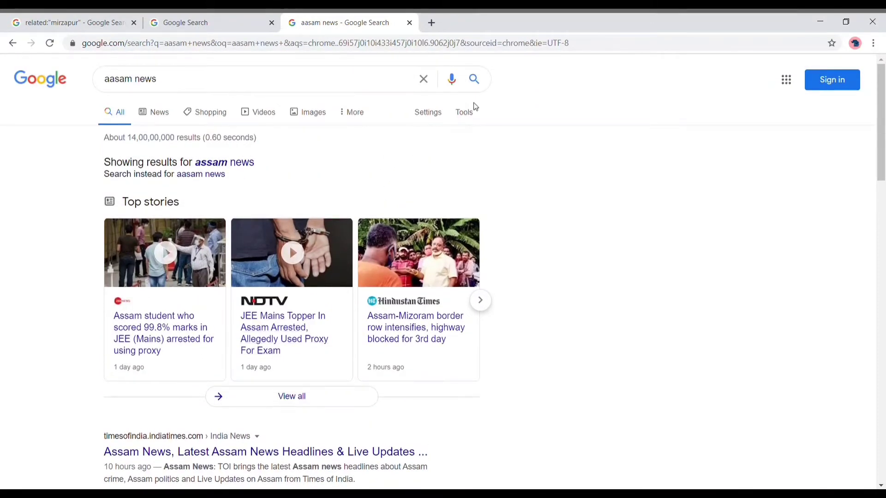
Limit the Assam news results to the past hour and skim the recent stories and videos
left_click(458, 117)
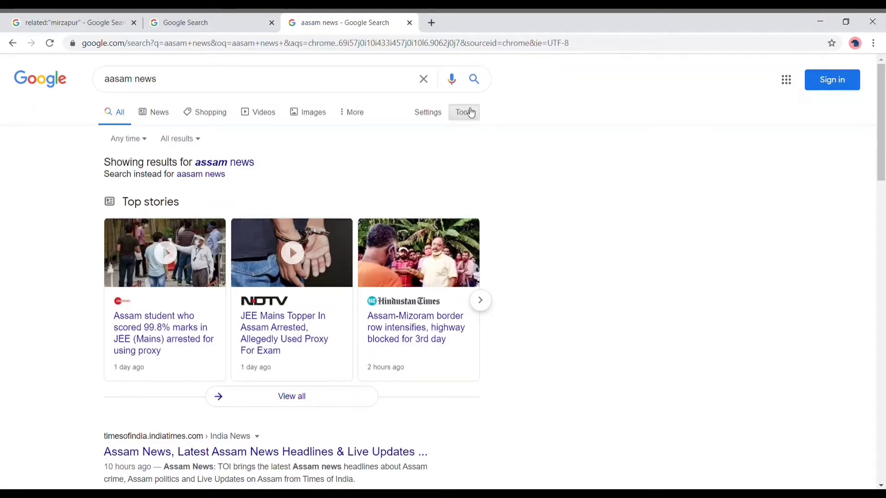
left_click(143, 141)
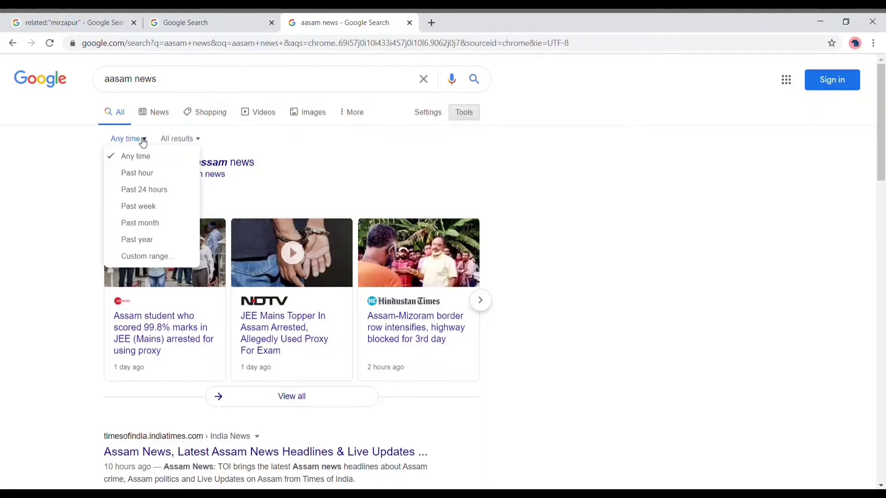
left_click(148, 174)
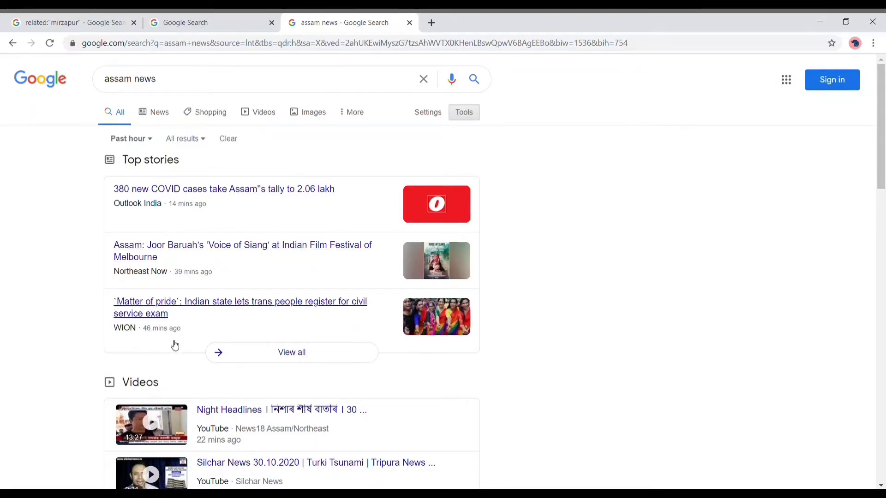
scroll(346, 334, "down", 5)
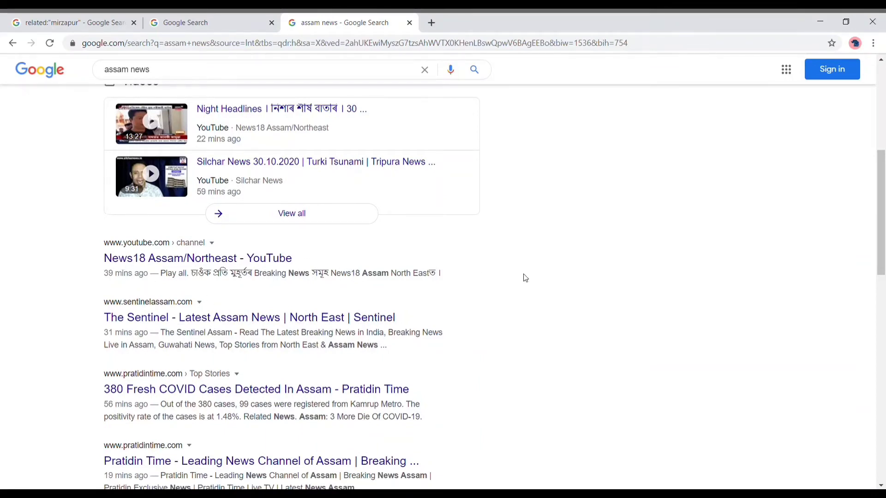
scroll(525, 278, "up", 6)
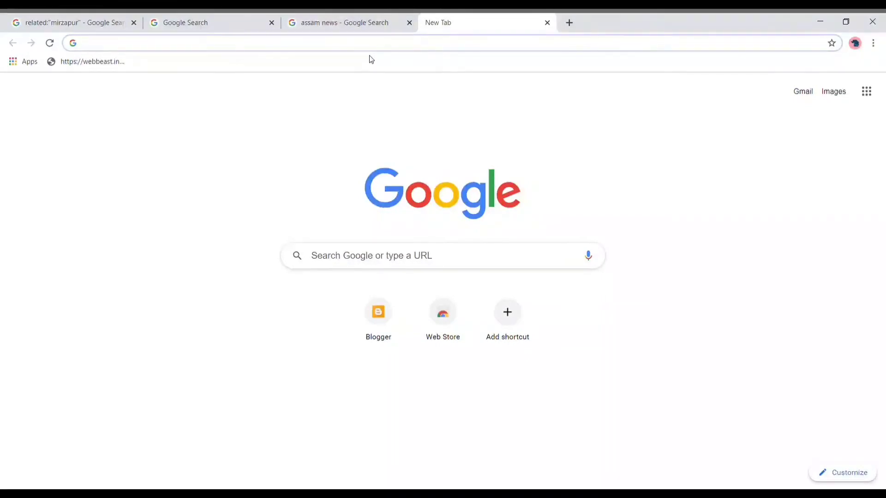
Search for bihar badh 2018..2019 in a new browser tab, using the two-dot year range
left_click(491, 261)
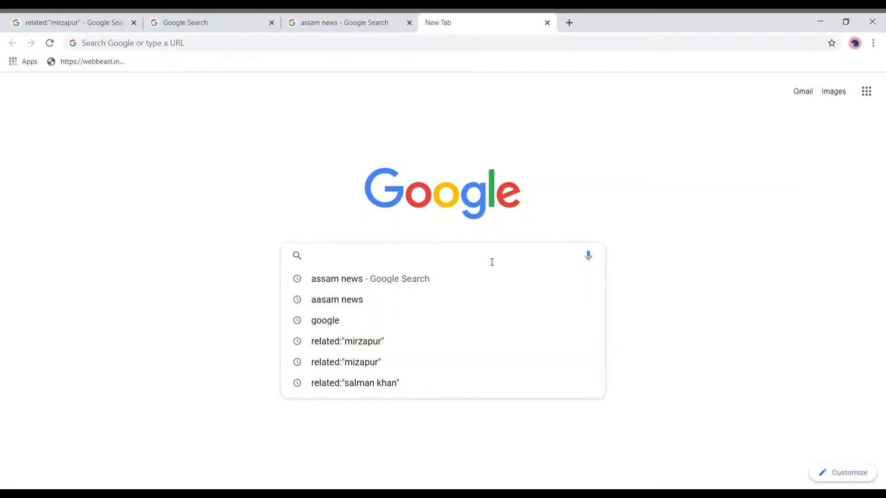
type("bihar")
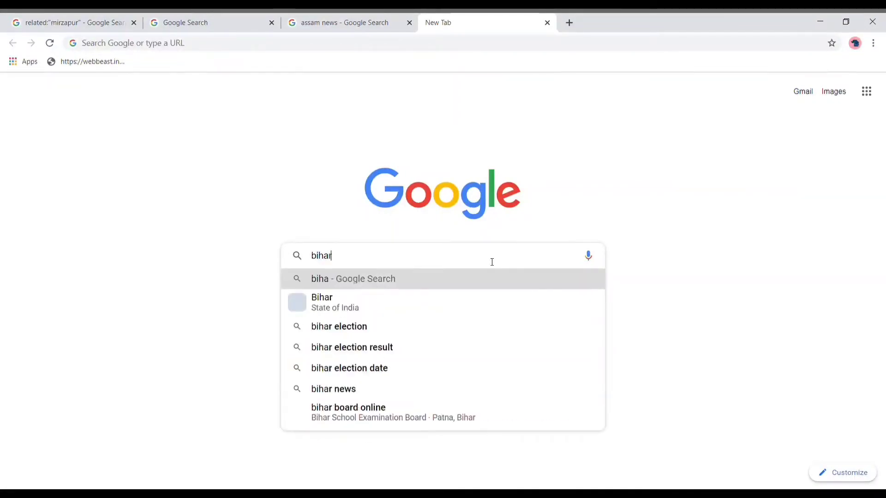
type(" badh")
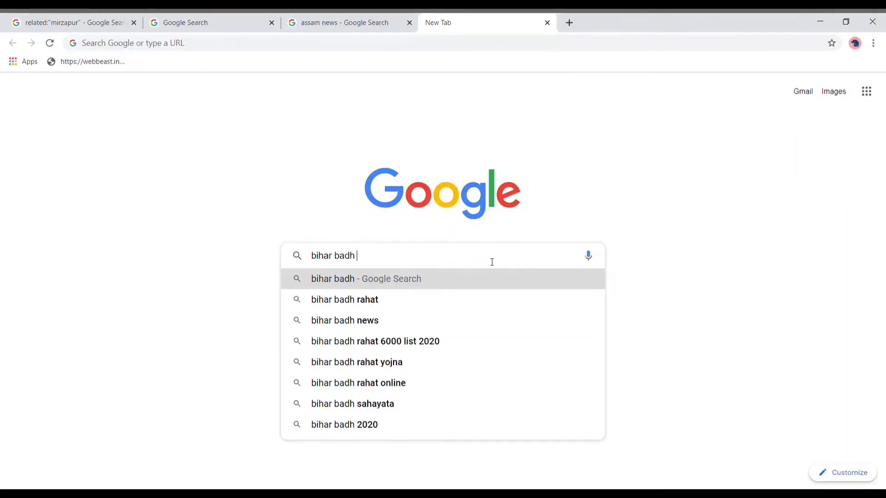
type(" 20")
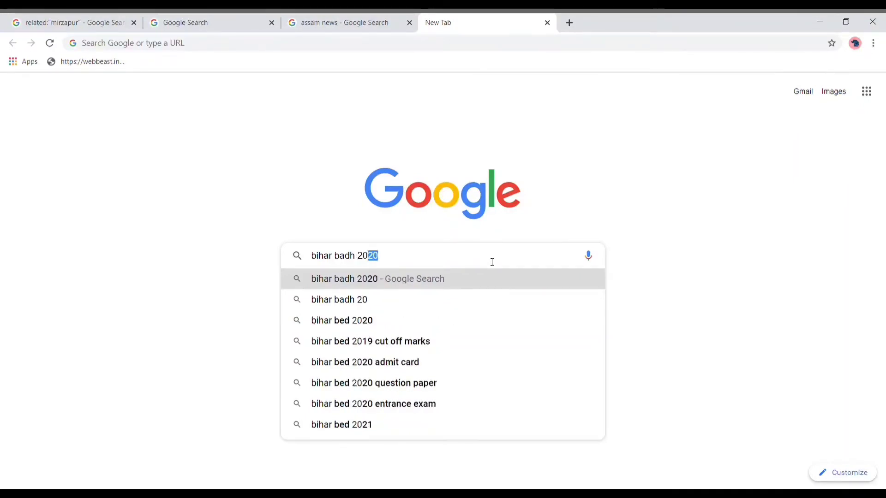
type("18")
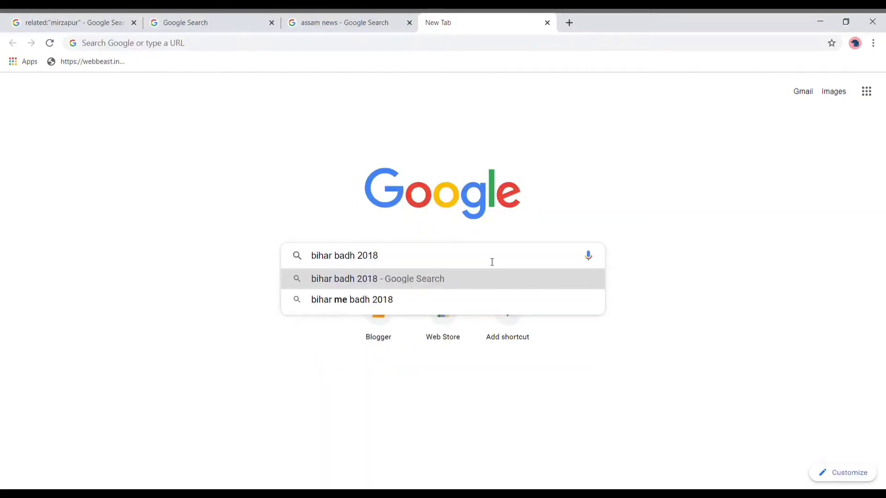
type("..1019")
key("BackSpace")
key("BackSpace")
key("BackSpace")
key("BackSpace")
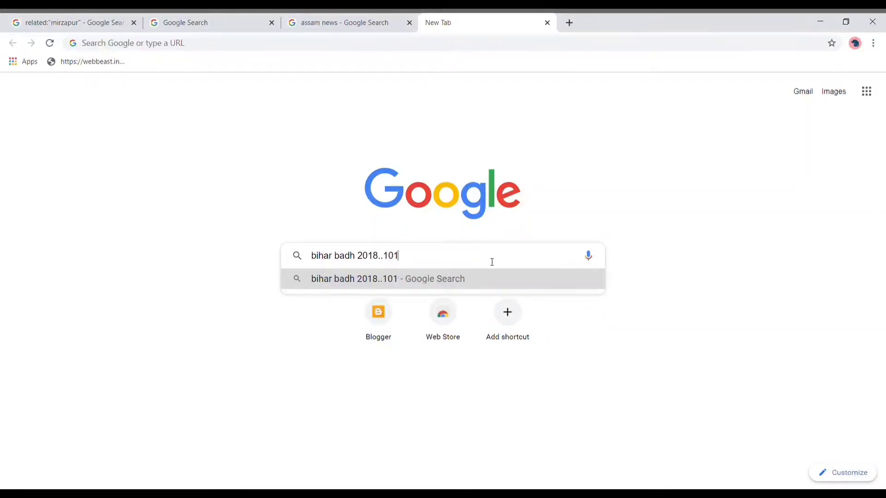
type("20")
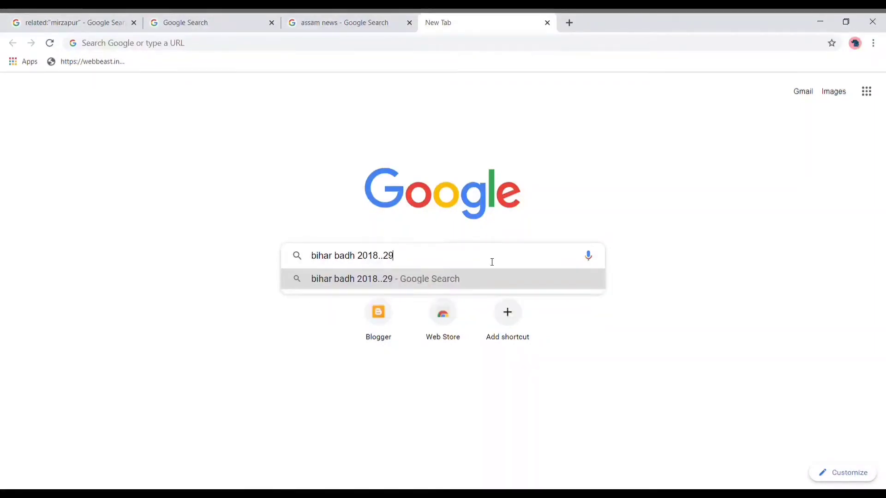
key("BackSpace")
type("019")
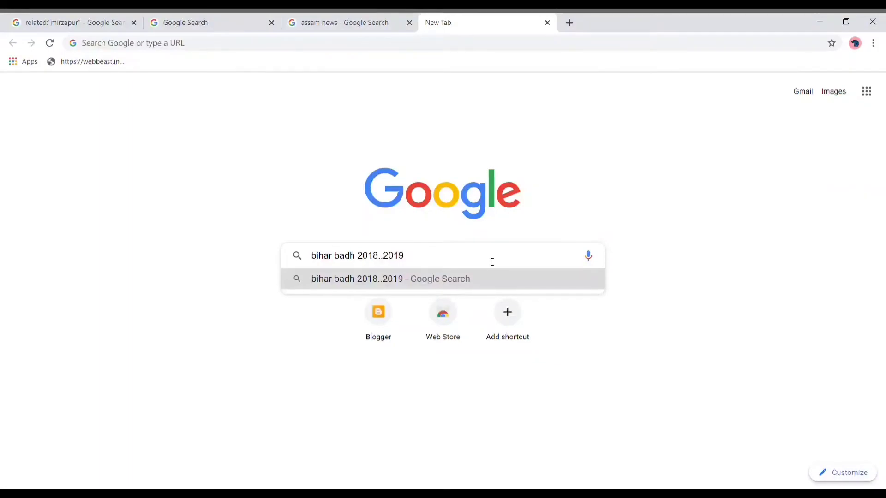
key("Return")
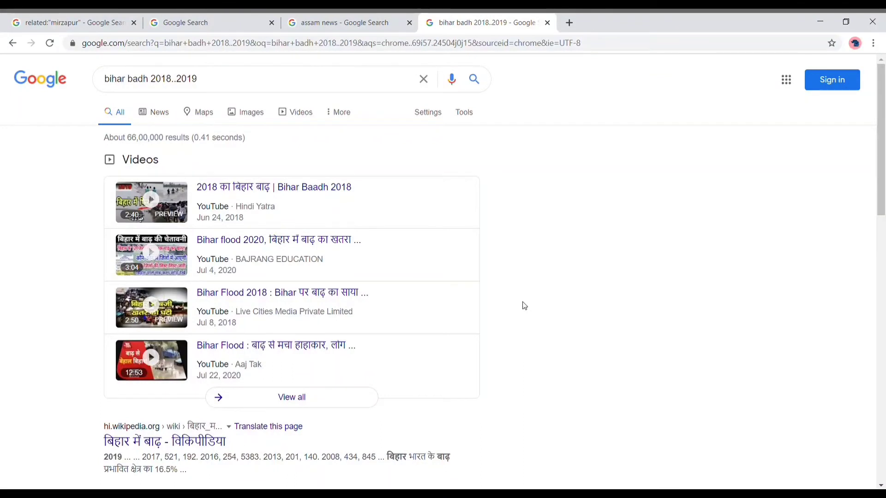
Look through the video and web results of the year-range search and clear the query
scroll(524, 306, "down", 3)
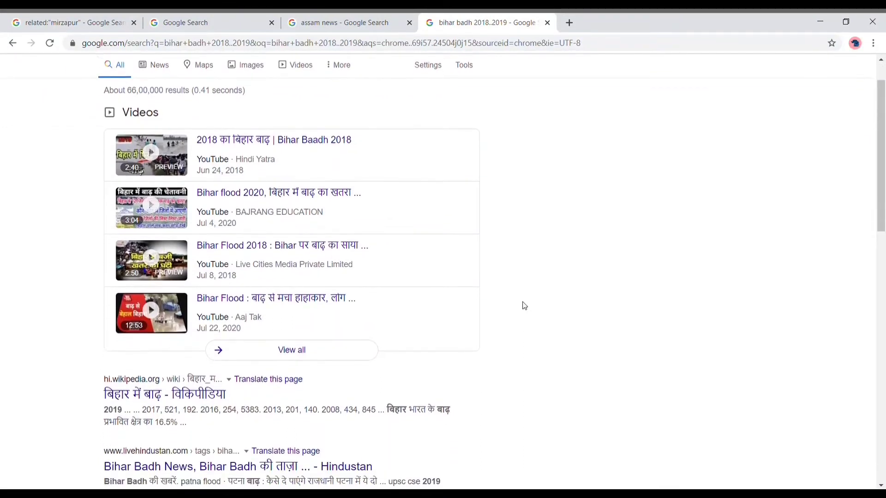
scroll(524, 306, "down", 3)
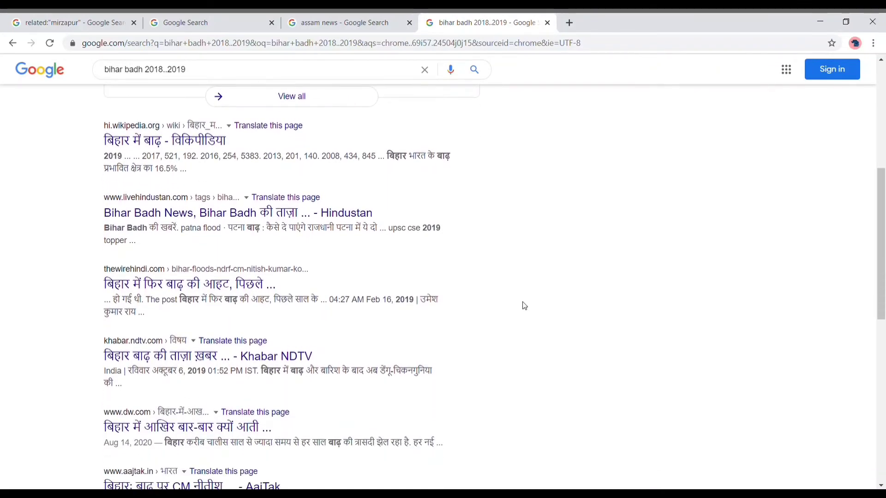
scroll(524, 306, "up", 2)
scroll(525, 306, "up", 5)
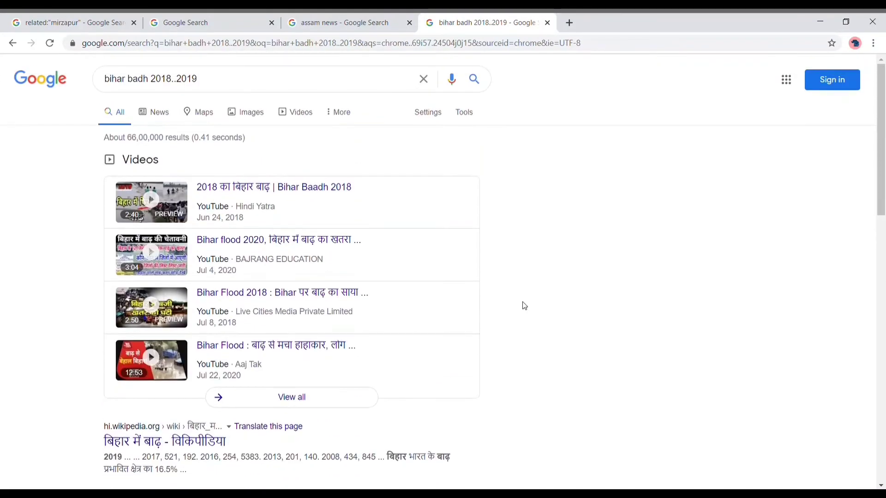
left_click(427, 85)
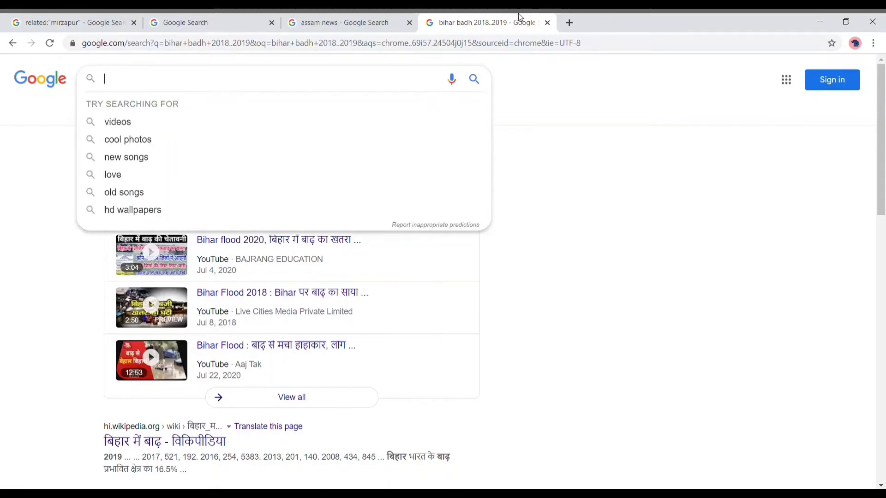
Search for inurl:"mirzapur full movie" in another new browser tab
left_click(570, 24)
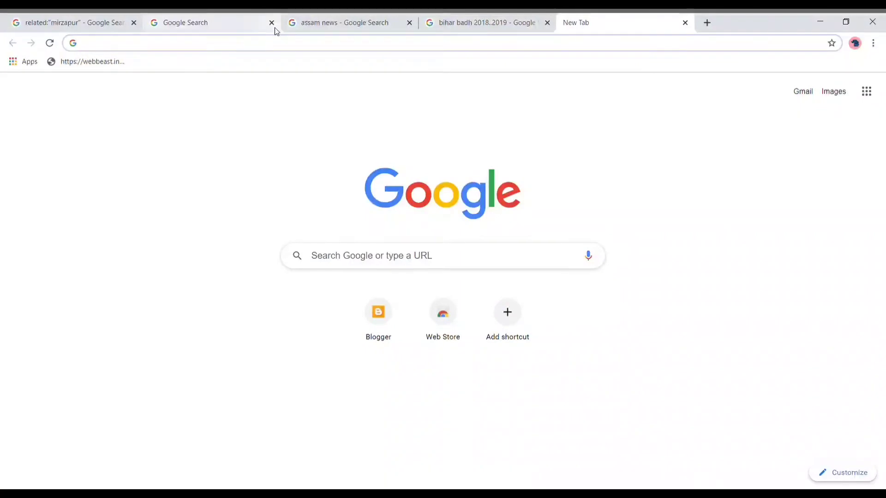
left_click(194, 171)
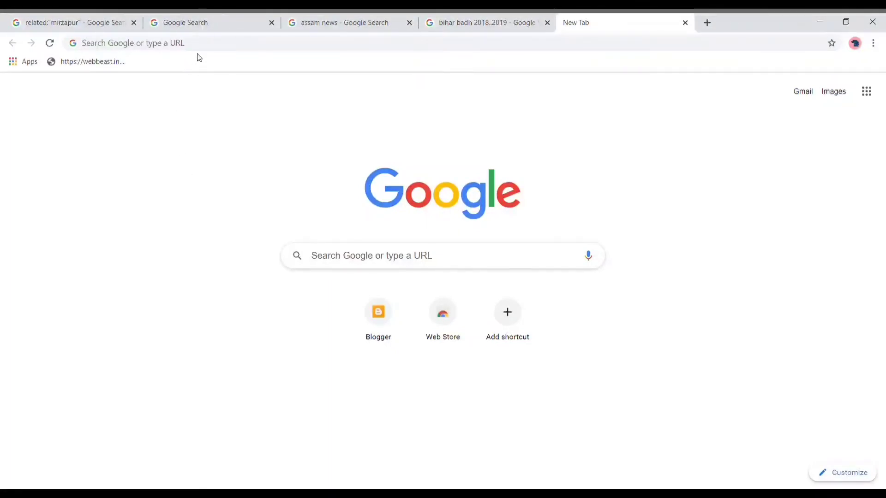
left_click(335, 263)
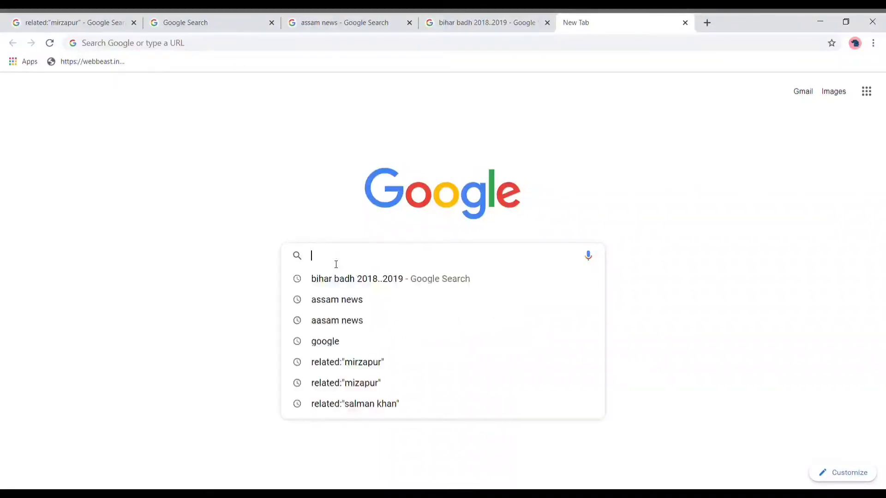
type("inurl")
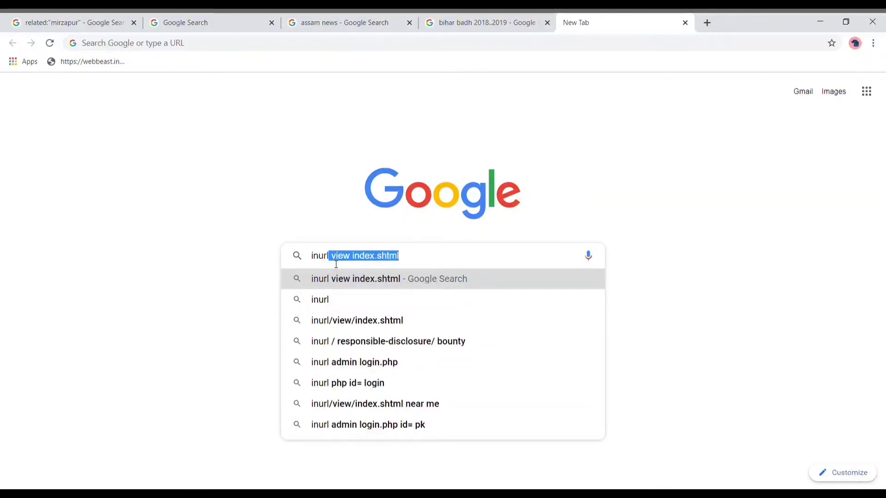
type(":")
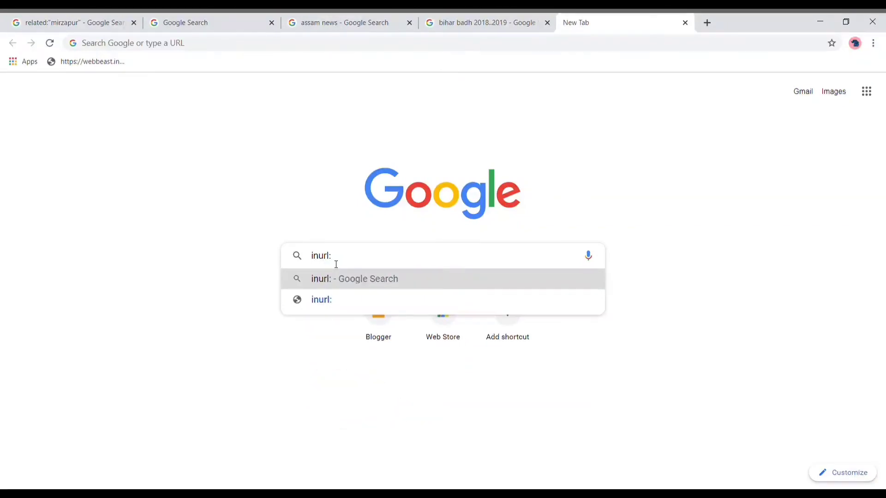
type("\"")
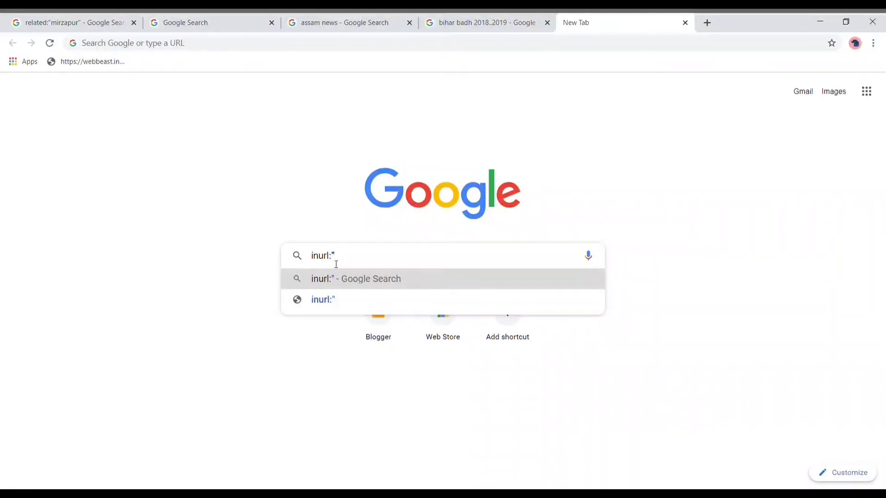
type("mir")
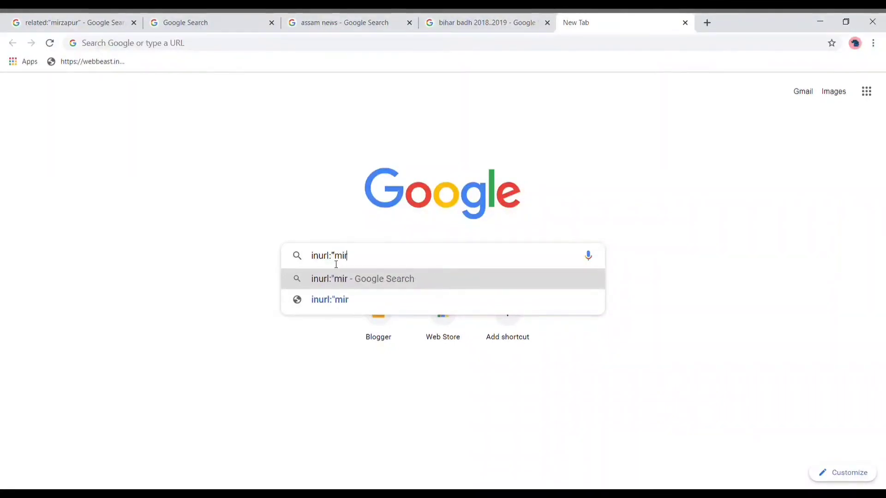
type("zhq")
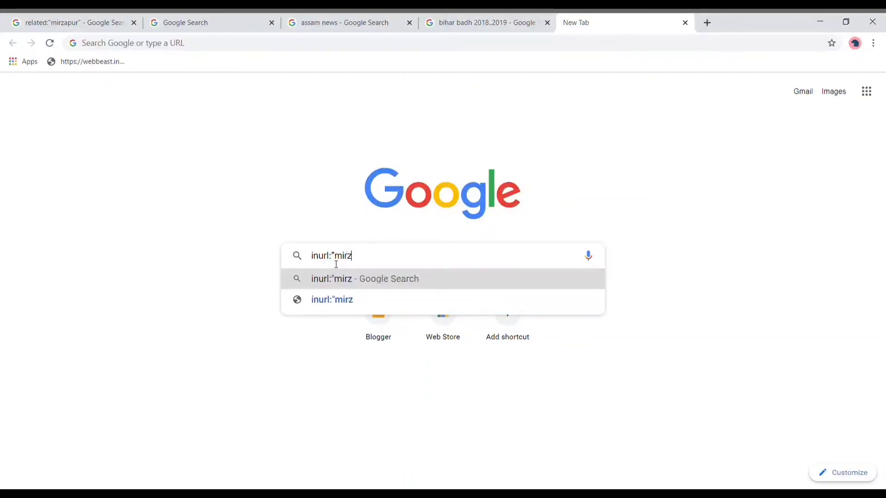
key("BackSpace")
key("BackSpace")
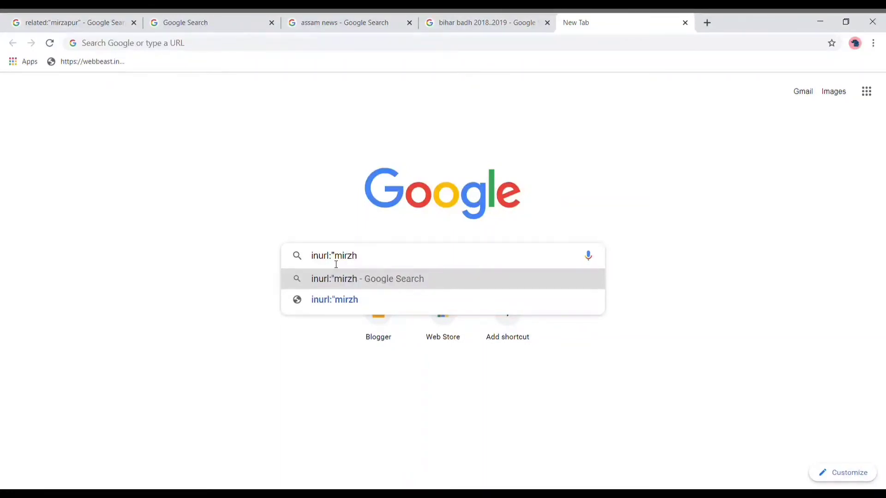
type("a")
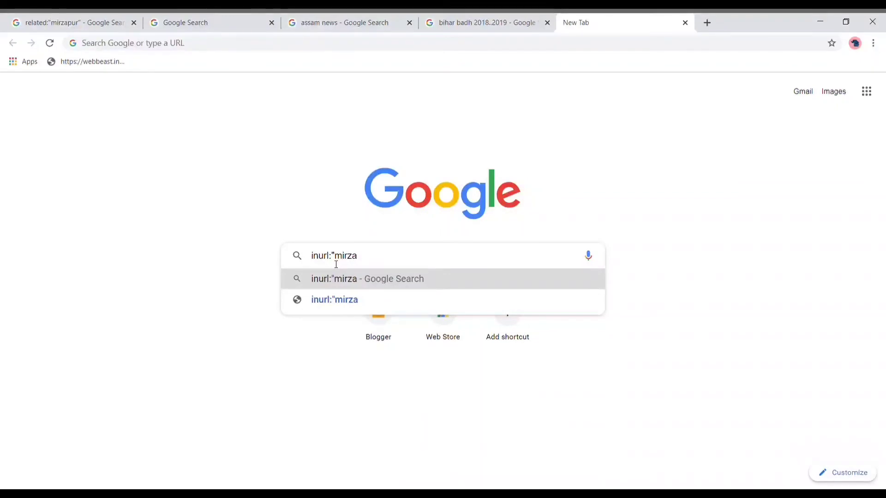
type("pur fu")
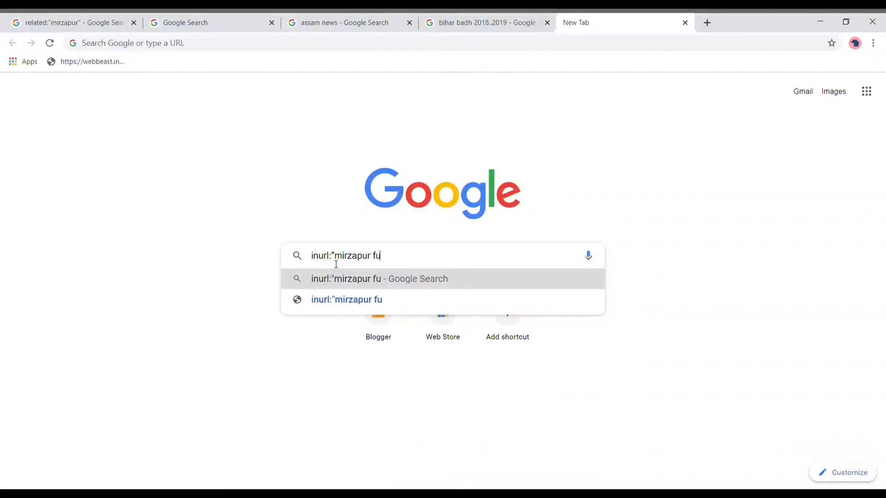
type("ll movie")
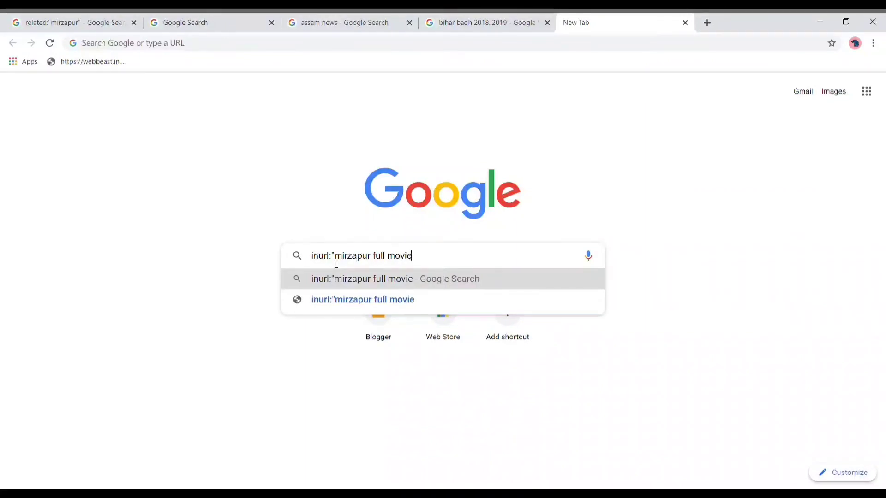
type("\"")
key("Return")
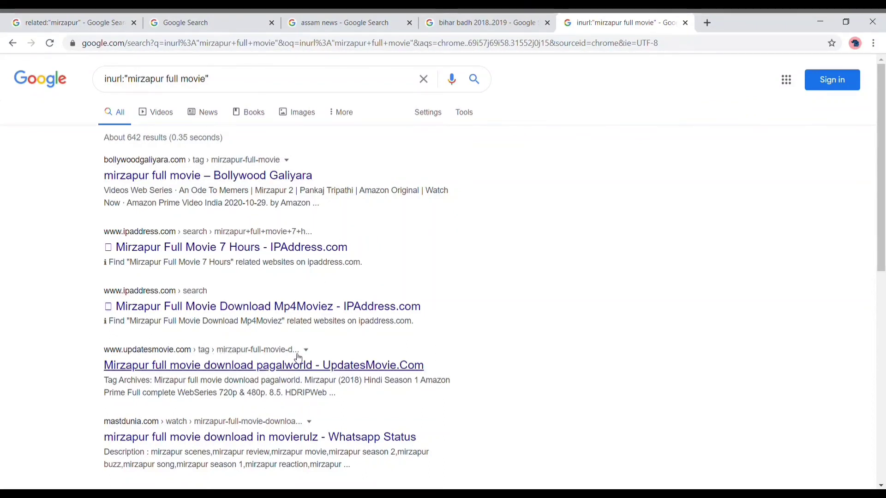
Change the query's operator to get intitle:"mirzapur full movie" and run the search
left_click(125, 85)
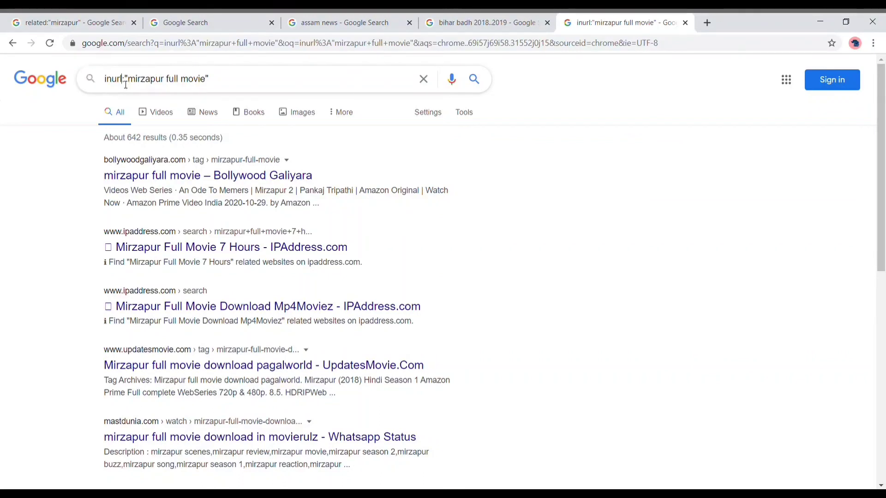
key("BackSpace")
key("BackSpace")
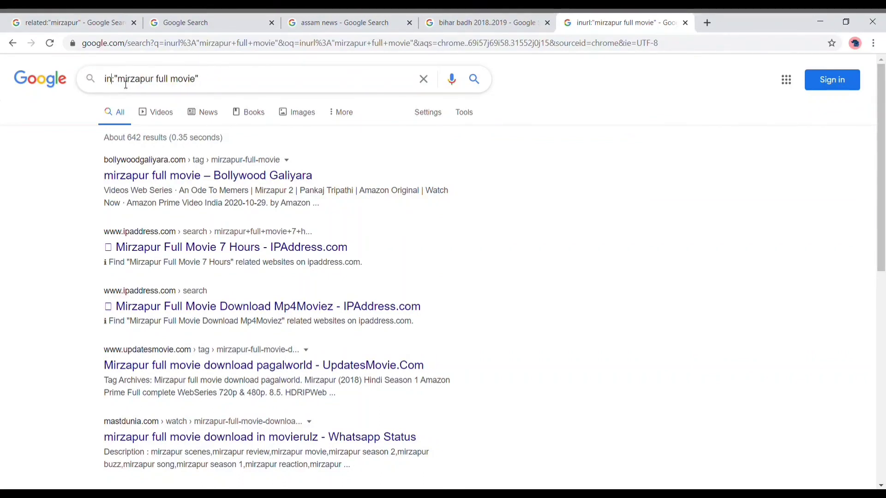
type("t")
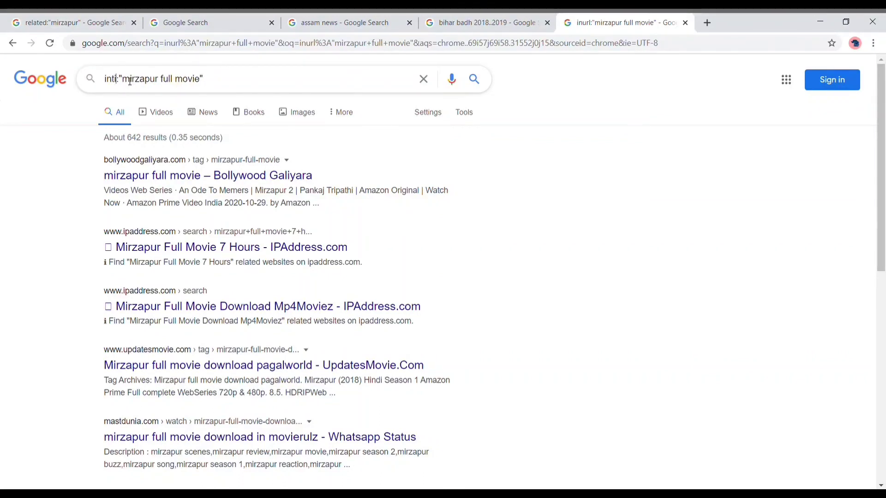
type("itle")
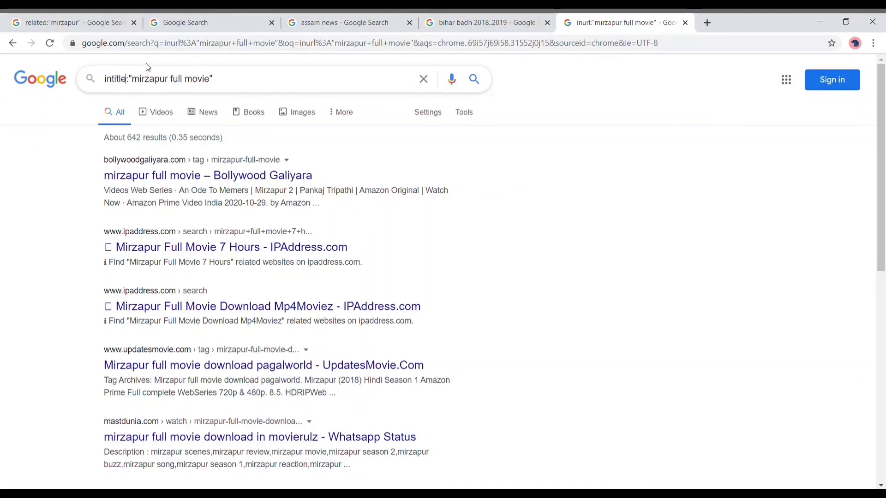
key("Return")
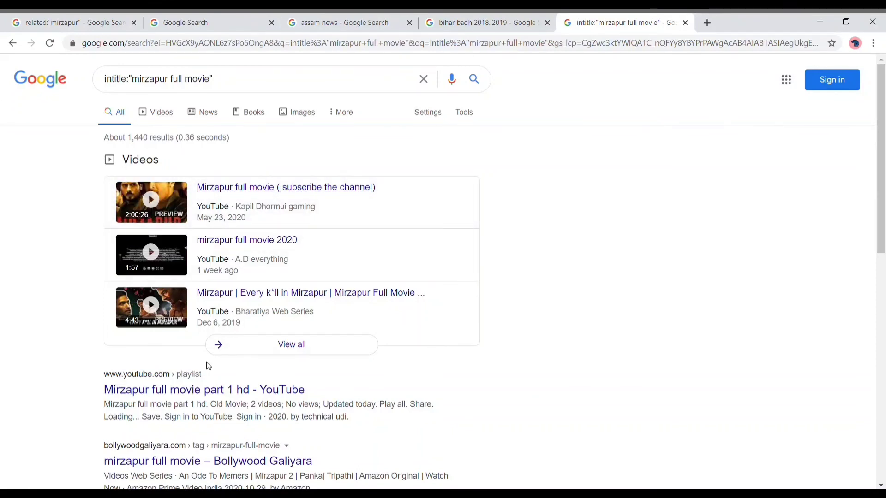
Replace the intitle operator with intext so the query reads intext:"mirzapur full movie"
left_click(238, 83)
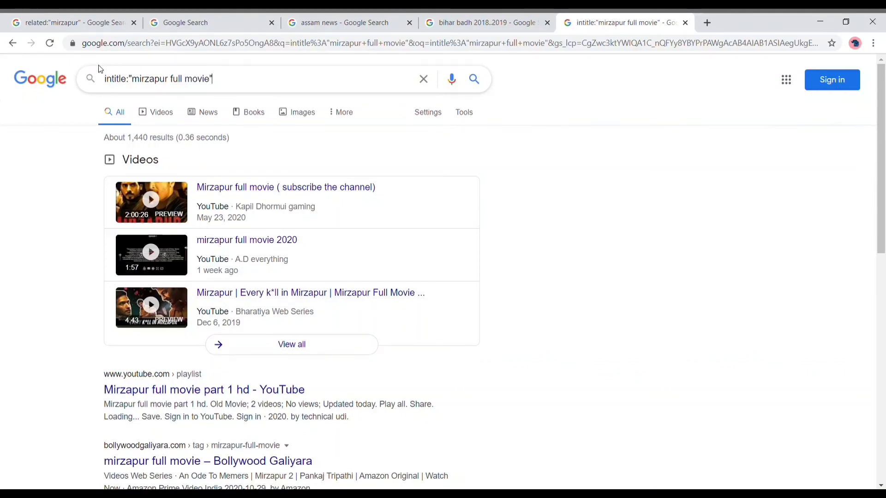
left_click(130, 79)
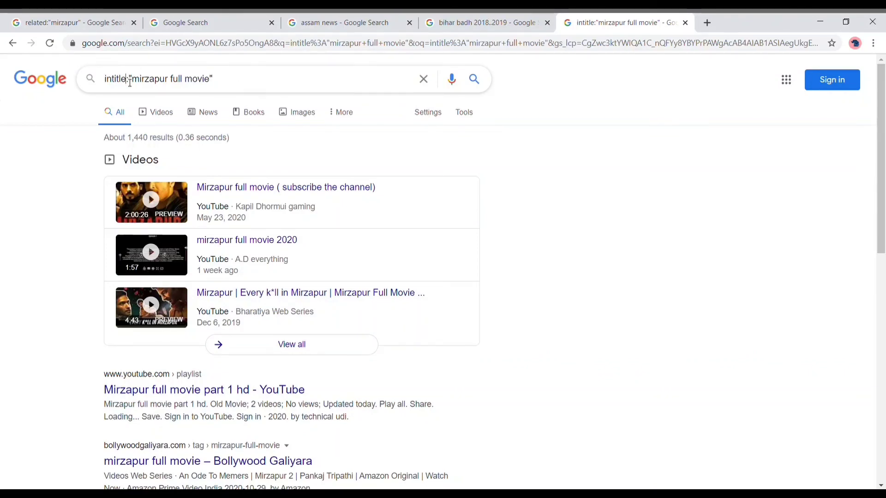
key("BackSpace")
key("BackSpace")
key("BackSpace")
key("BackSpace")
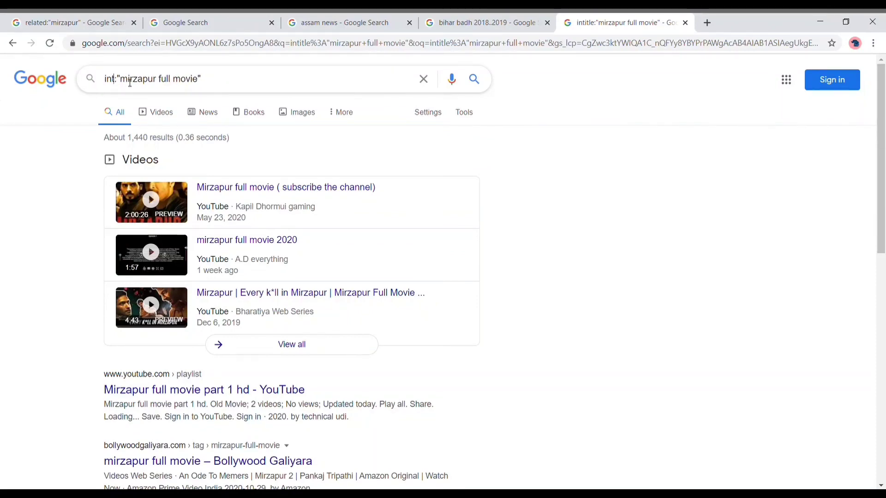
type("ext")
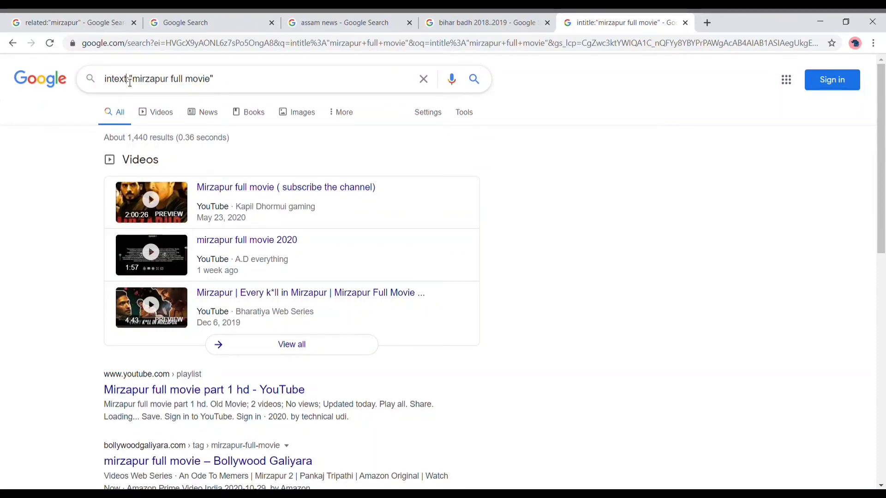